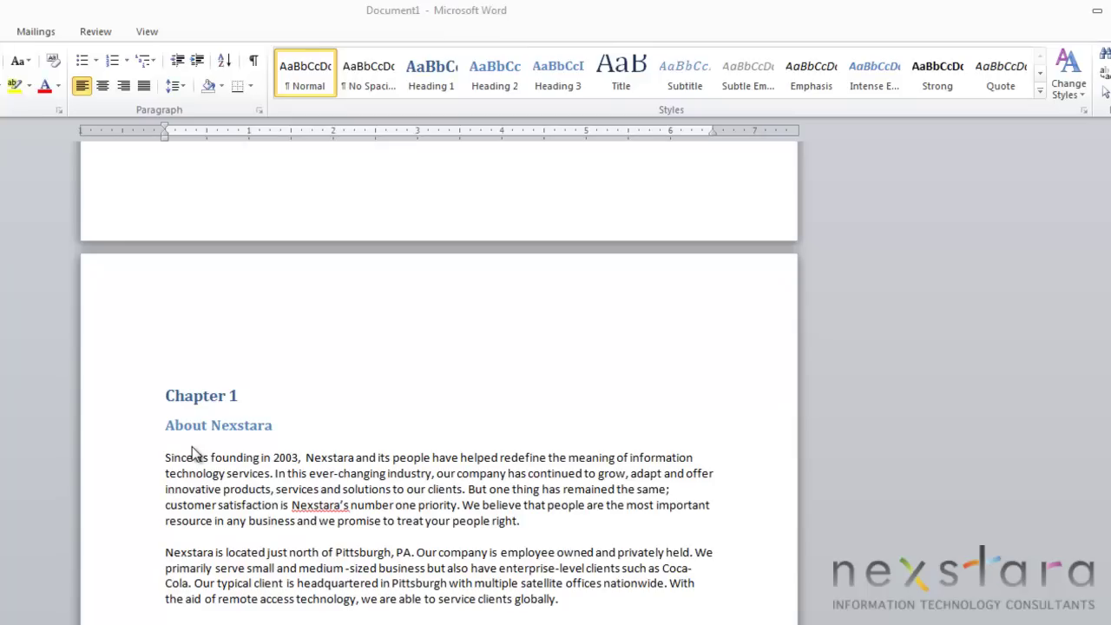
Step: Confirm Chapter 1/About Nexstara and Chapter 2/Our Team use Heading 1 and Heading 2, then scroll back to the top
left_click(193, 395)
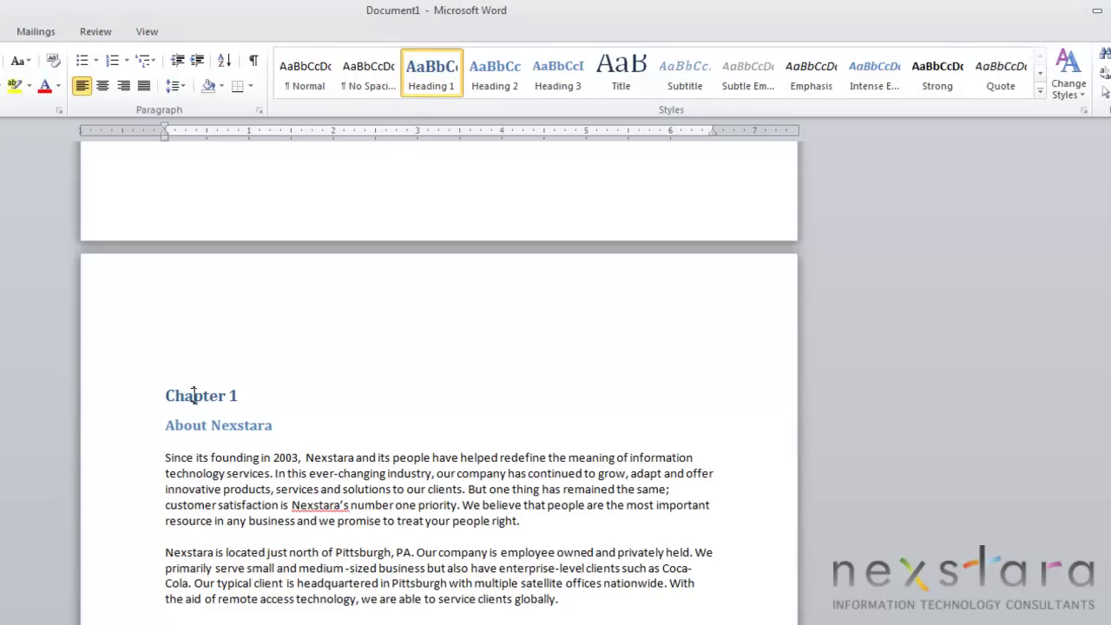
left_click(223, 425)
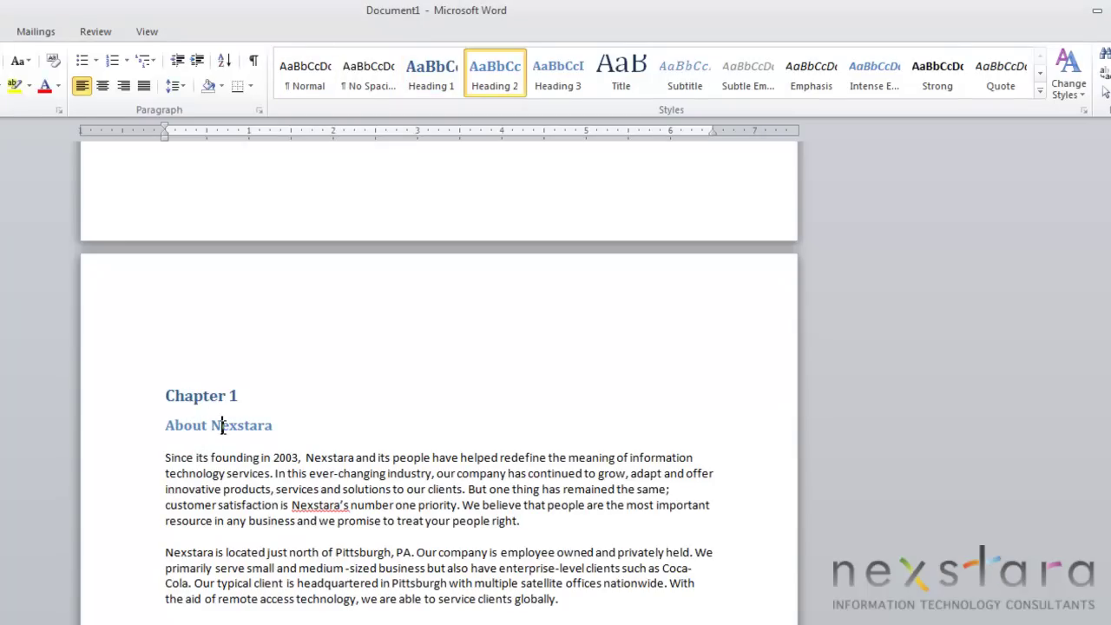
scroll(222, 428, "down", 10)
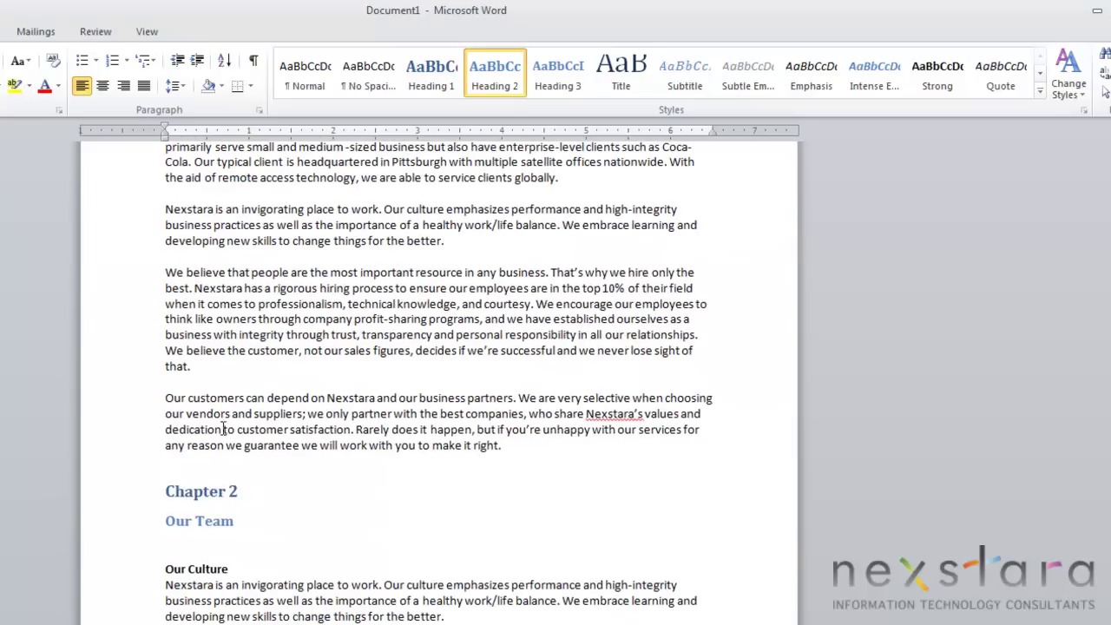
left_click(209, 493)
left_click(207, 522)
scroll(207, 521, "down", 12)
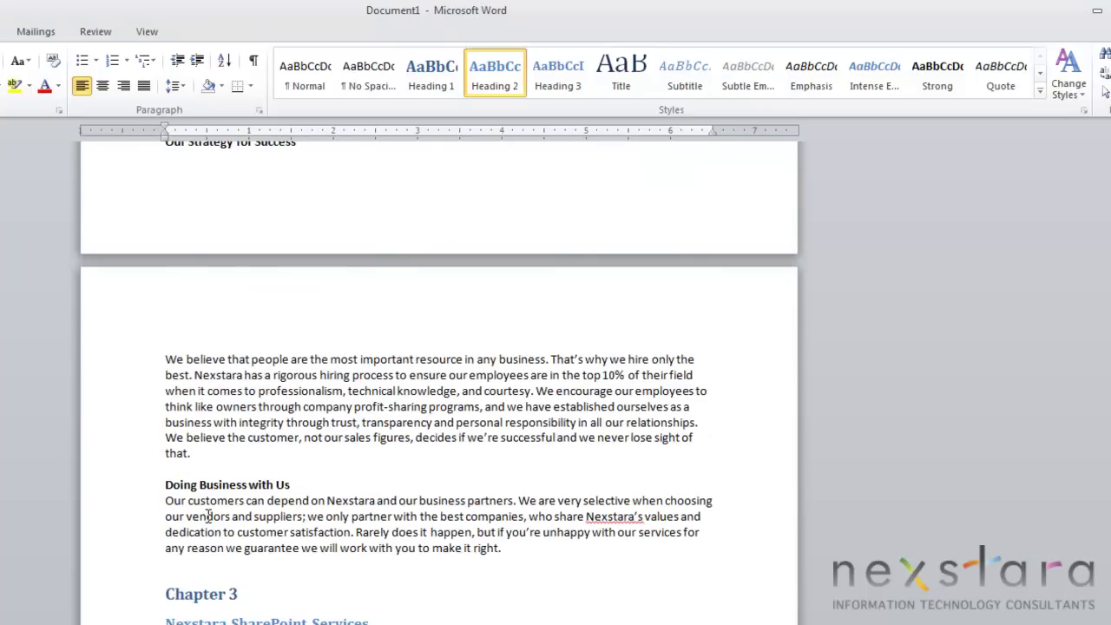
scroll(208, 519, "up", 20)
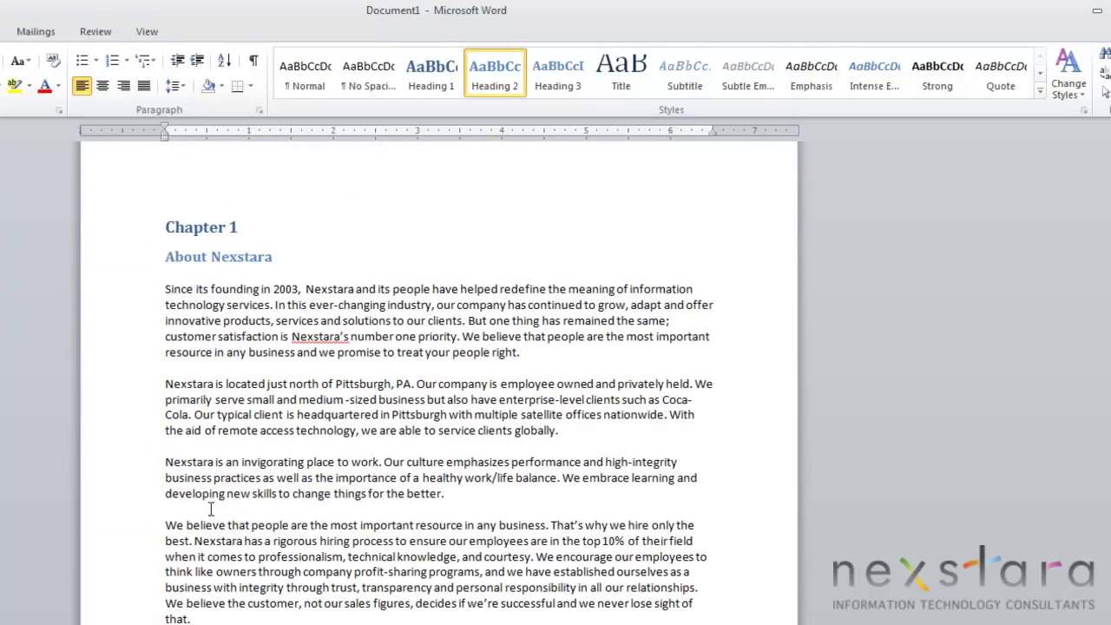
scroll(223, 486, "up", 20)
scroll(213, 238, "up", 1)
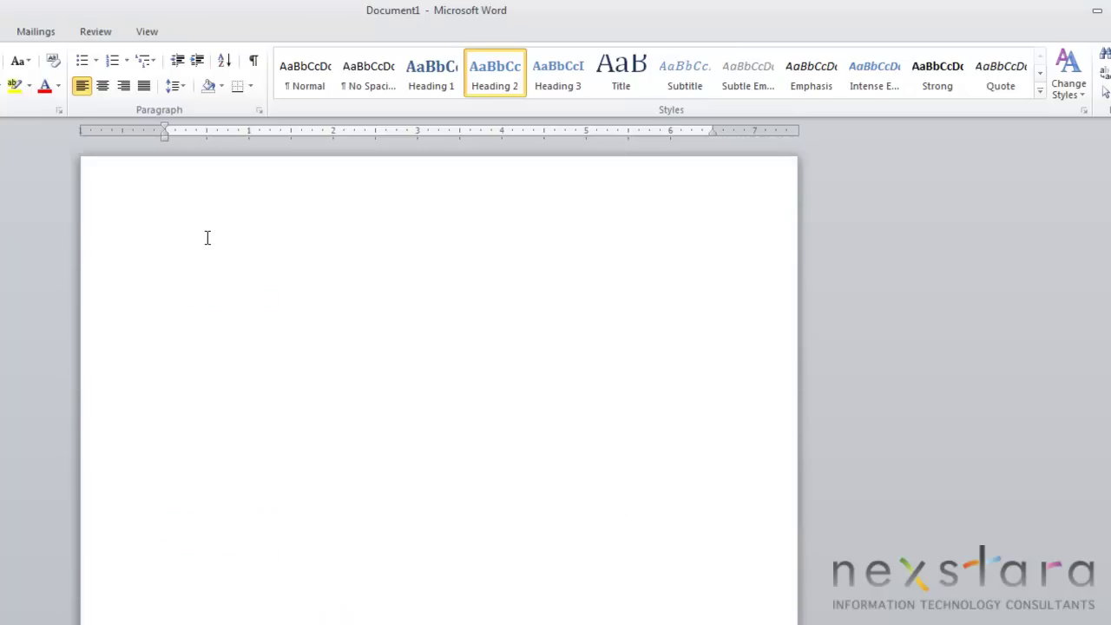
Step: Insert Automatic Table 1 (titled Contents) on the blank first page, then undo it
left_click(194, 222)
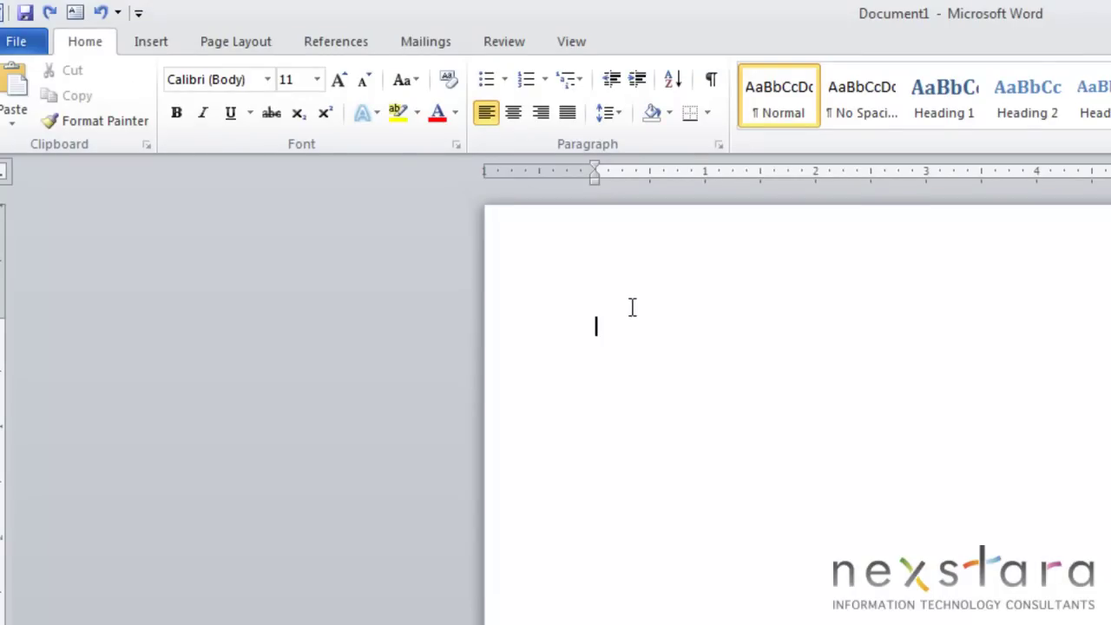
left_click(349, 45)
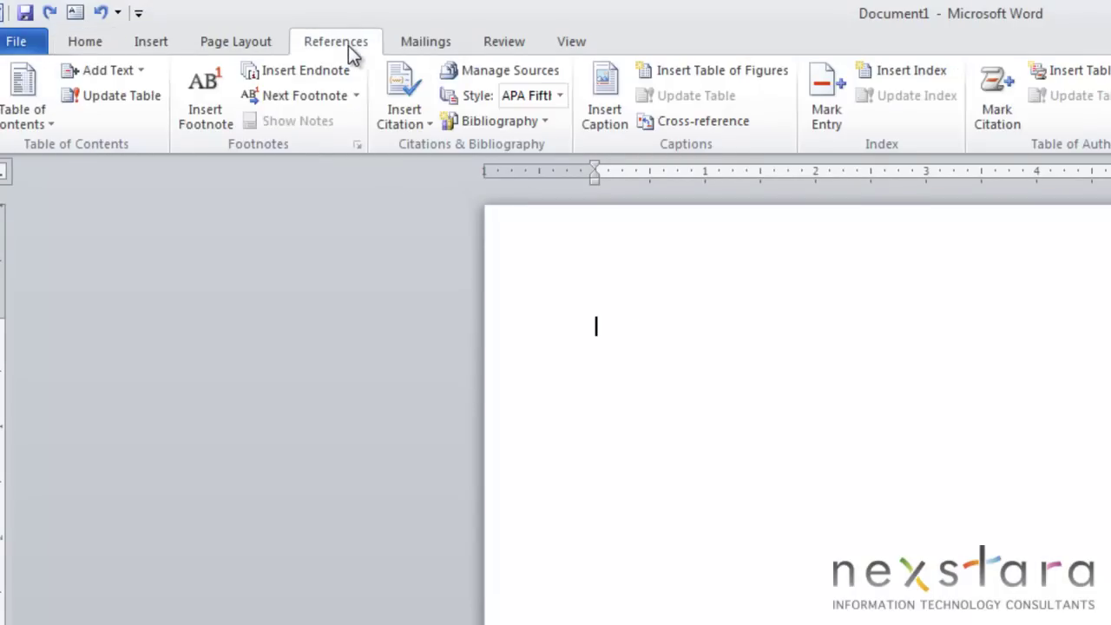
left_click(24, 106)
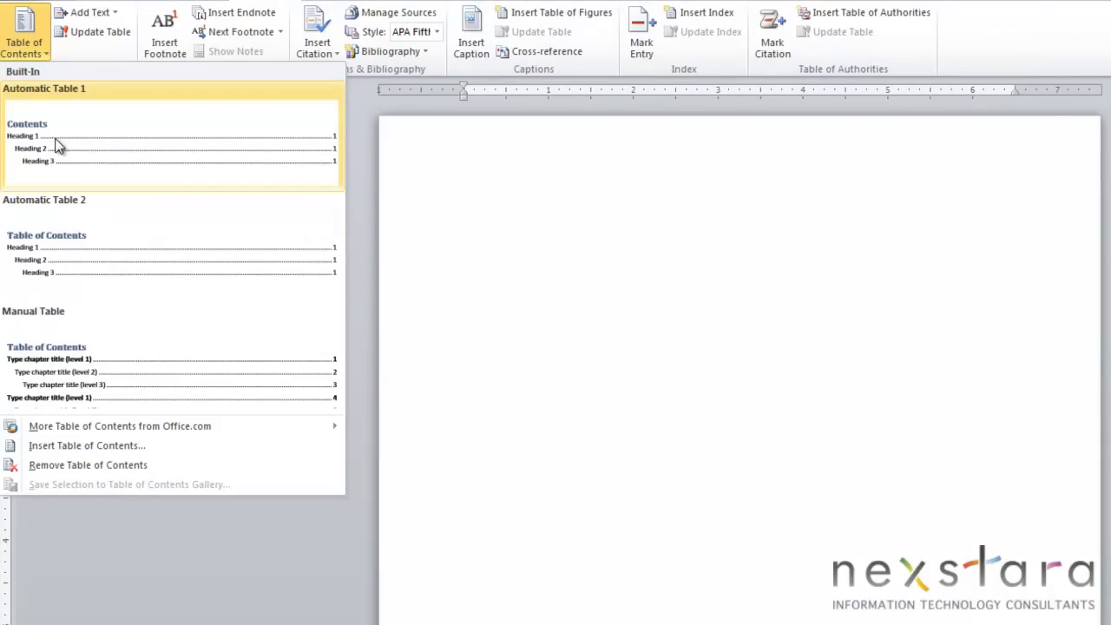
left_click(57, 145)
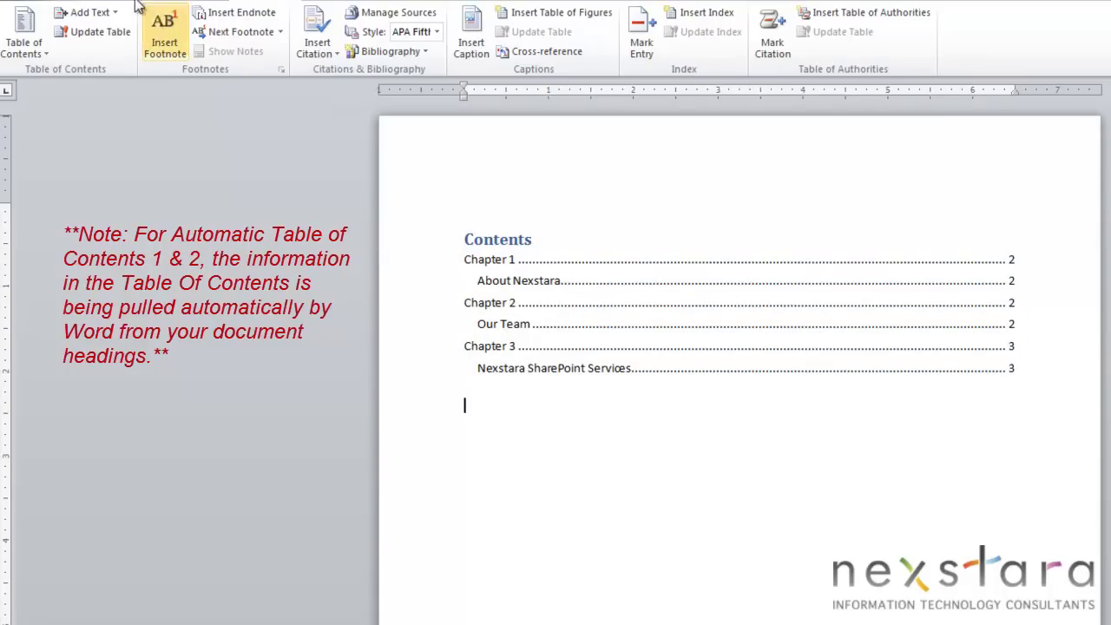
key("ctrl+z")
Step: Insert Automatic Table 2, titled 'Table of Contents', listing Chapters 1–3 with page numbers
left_click(24, 40)
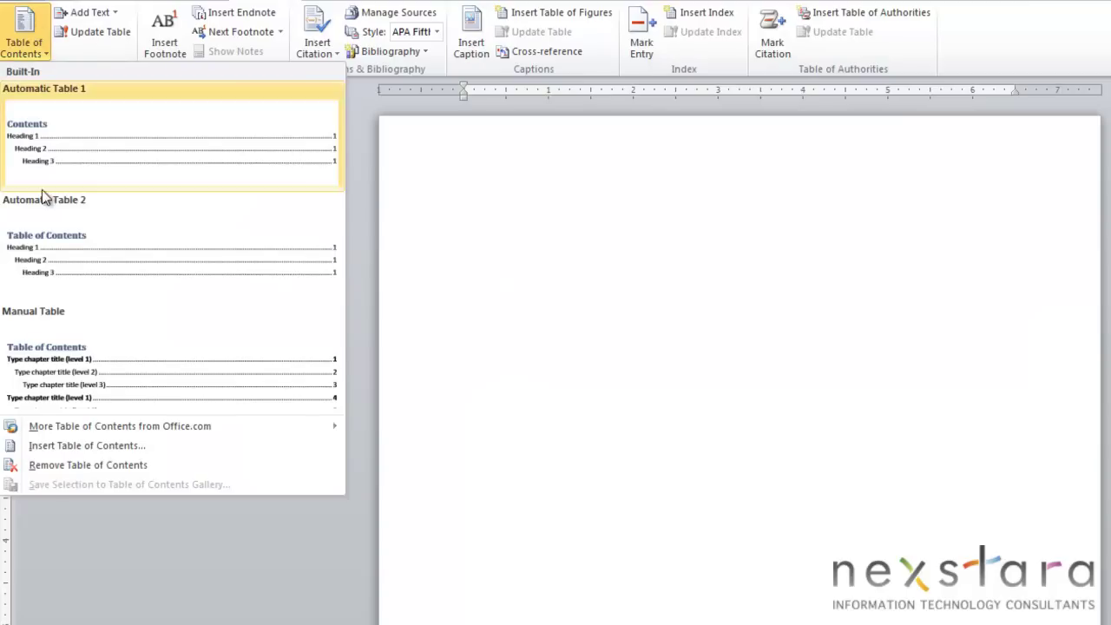
left_click(62, 263)
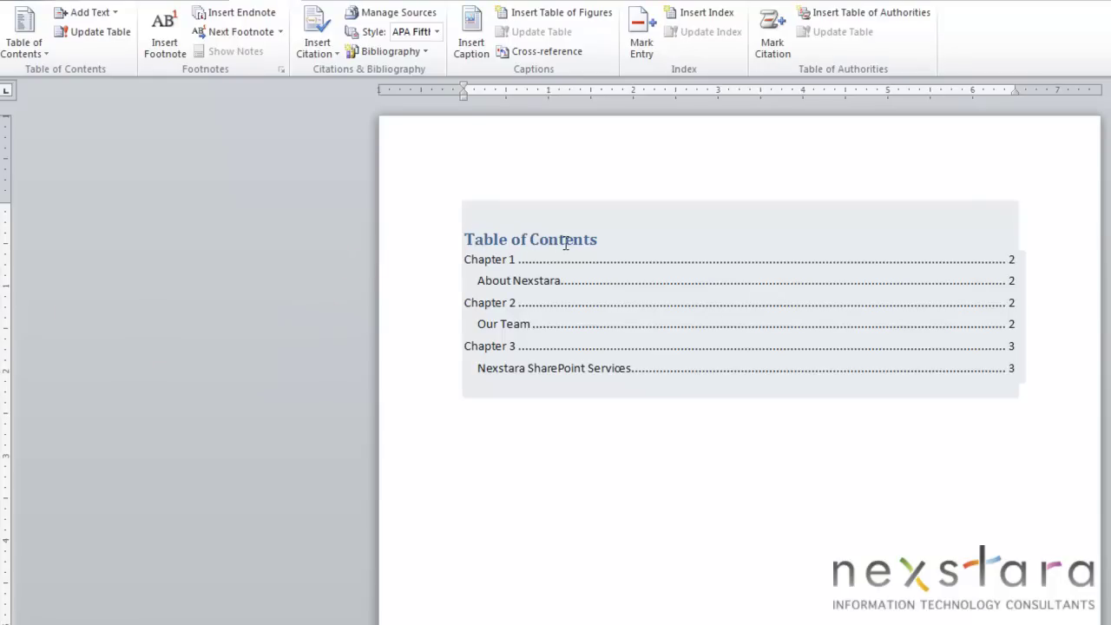
Step: Insert a Manual Table of Contents and select its first level-1 chapter title placeholder
left_click(24, 39)
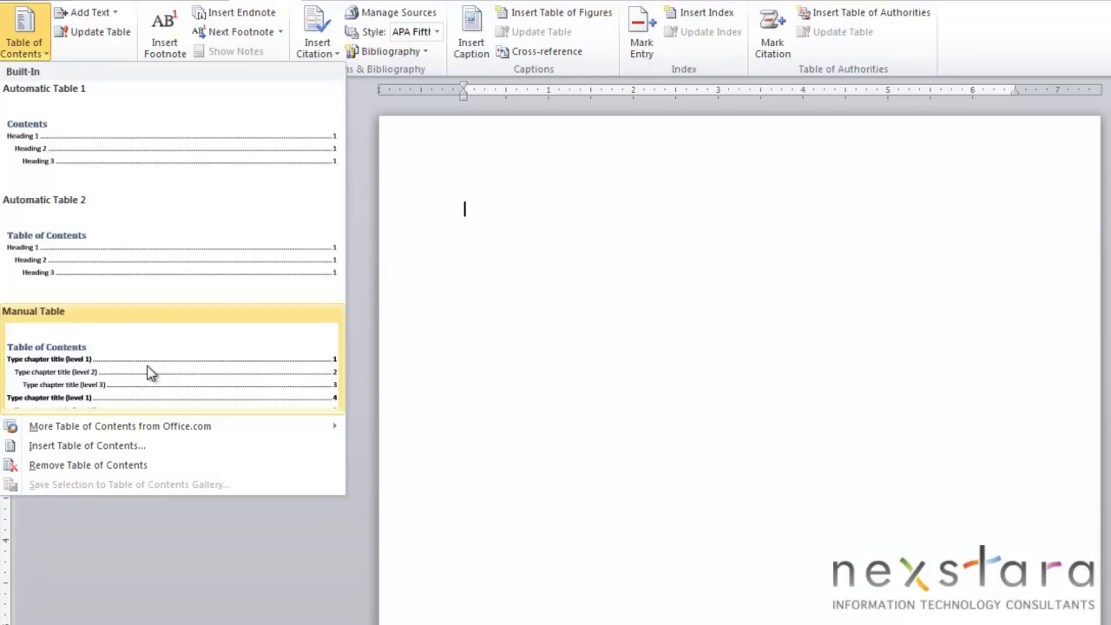
left_click(147, 371)
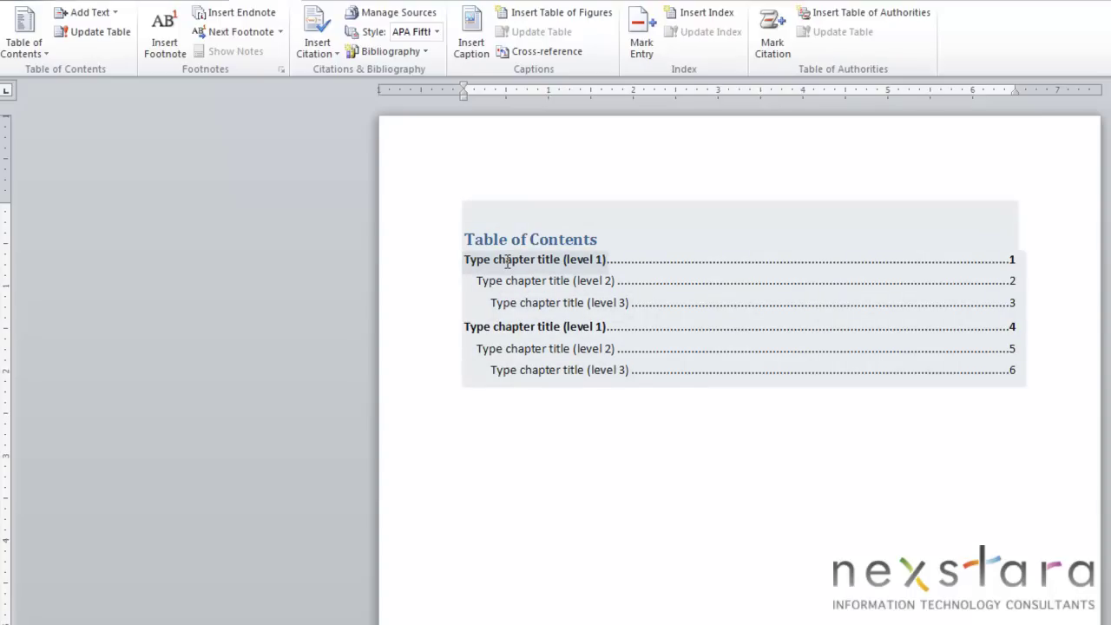
left_click(507, 262)
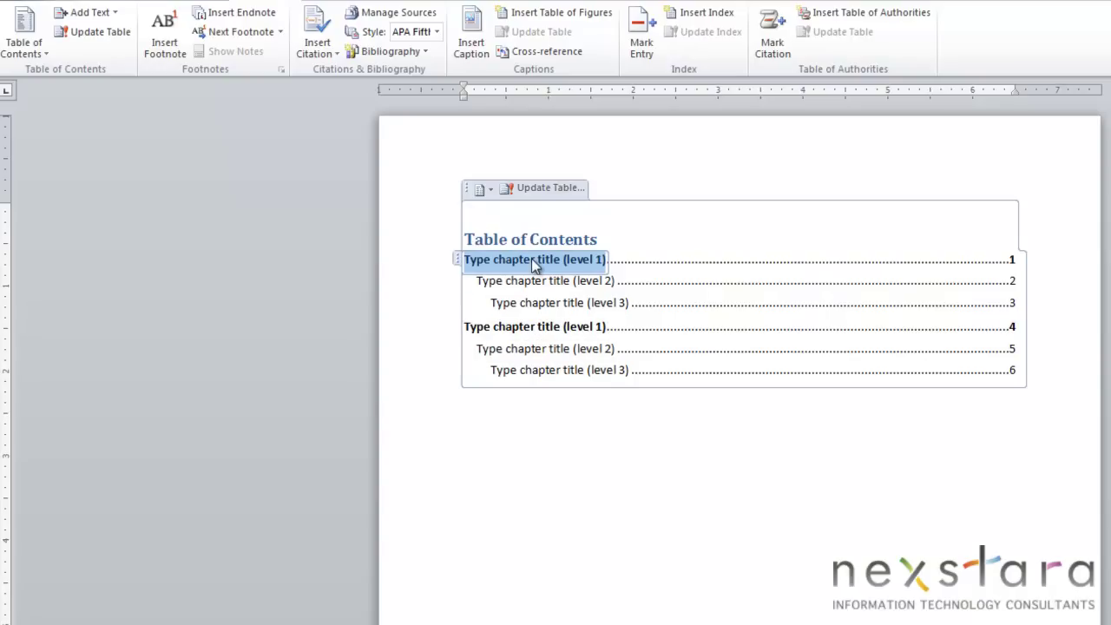
Step: Jump from the contents entry to Chapter 1's 'About Nexstara' heading and delete 'About'
type("Nexstara")
left_click(530, 286)
left_click(529, 286)
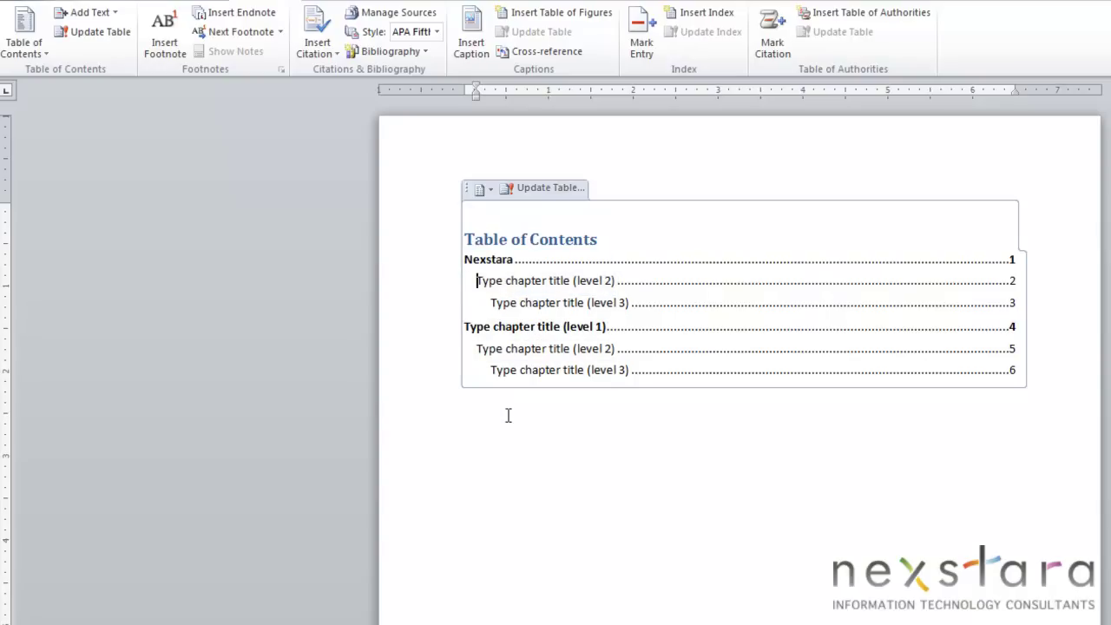
left_click(486, 327, "ctrl")
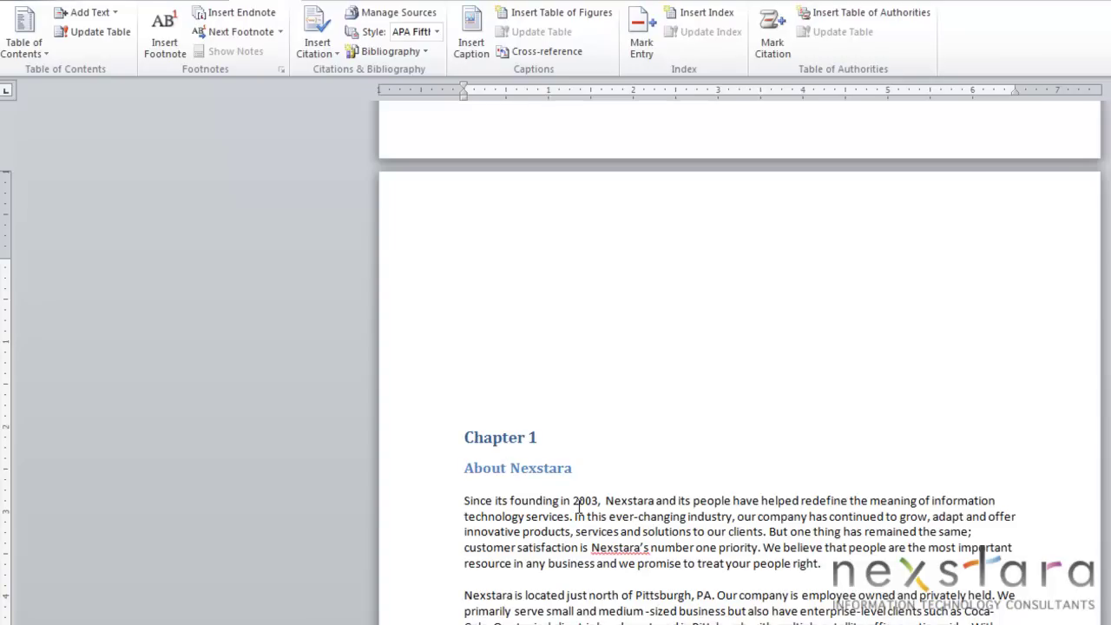
key("BackSpace")
key("BackSpace")
key("BackSpace")
key("BackSpace")
key("BackSpace")
key("BackSpace")
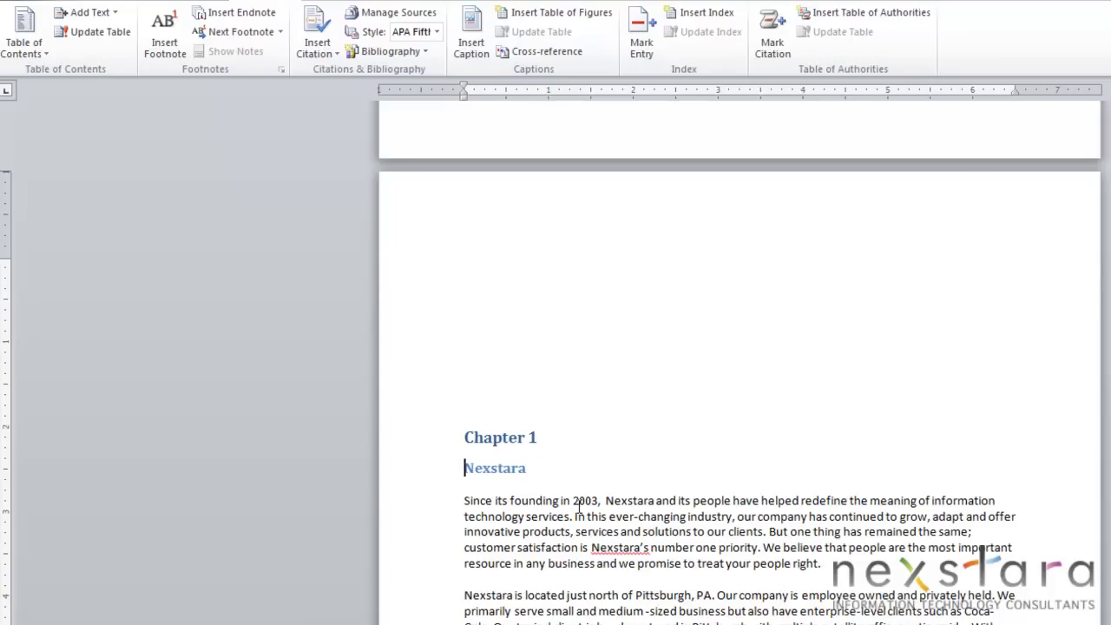
scroll(727, 218, "up", 10)
Step: Run Update Table with 'Update entire table' so the Chapter 1 entry reads Nexstara
left_click(544, 301)
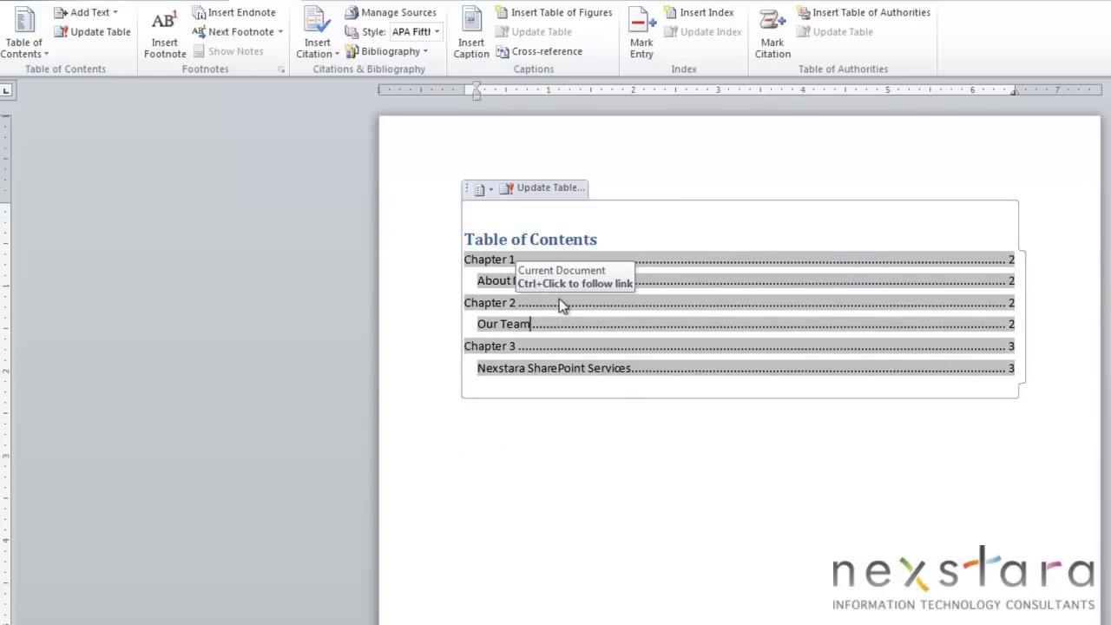
key("Down")
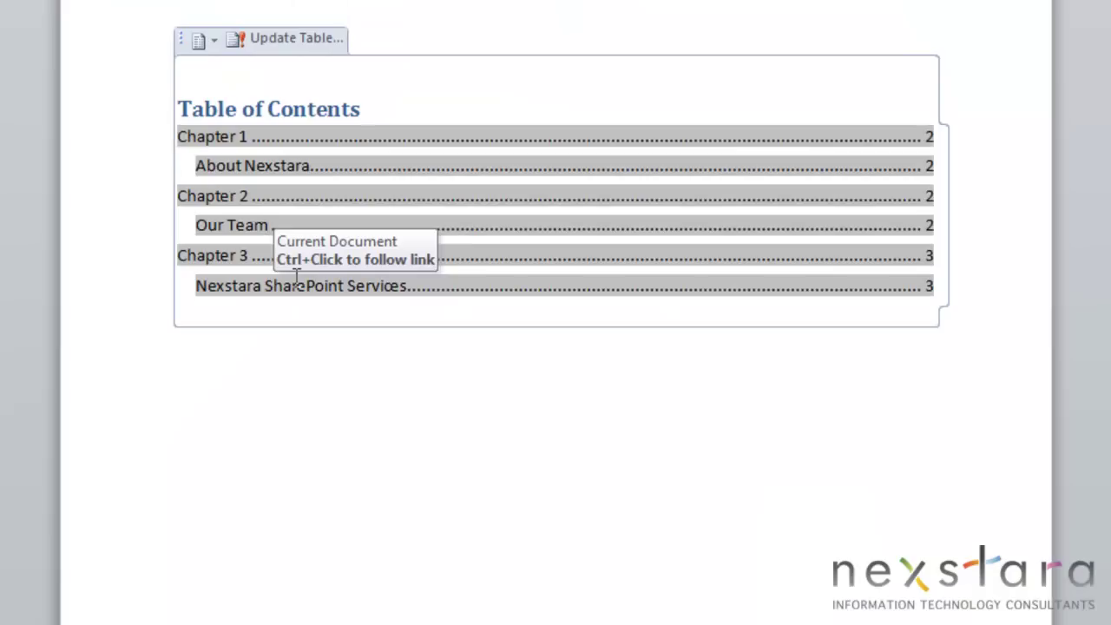
left_click(368, 437)
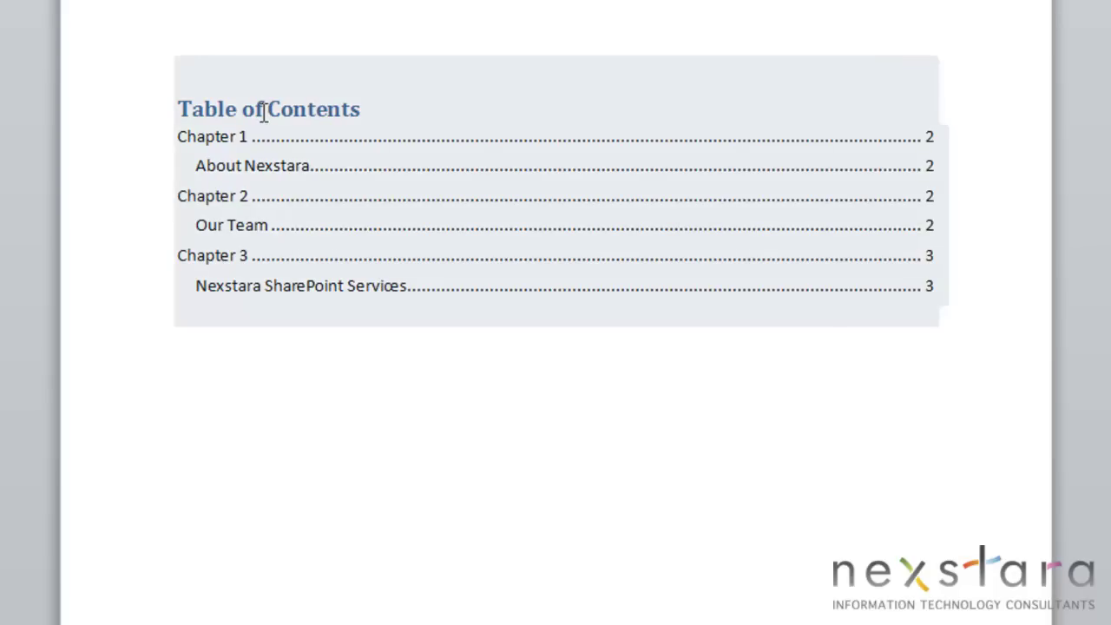
left_click(264, 114)
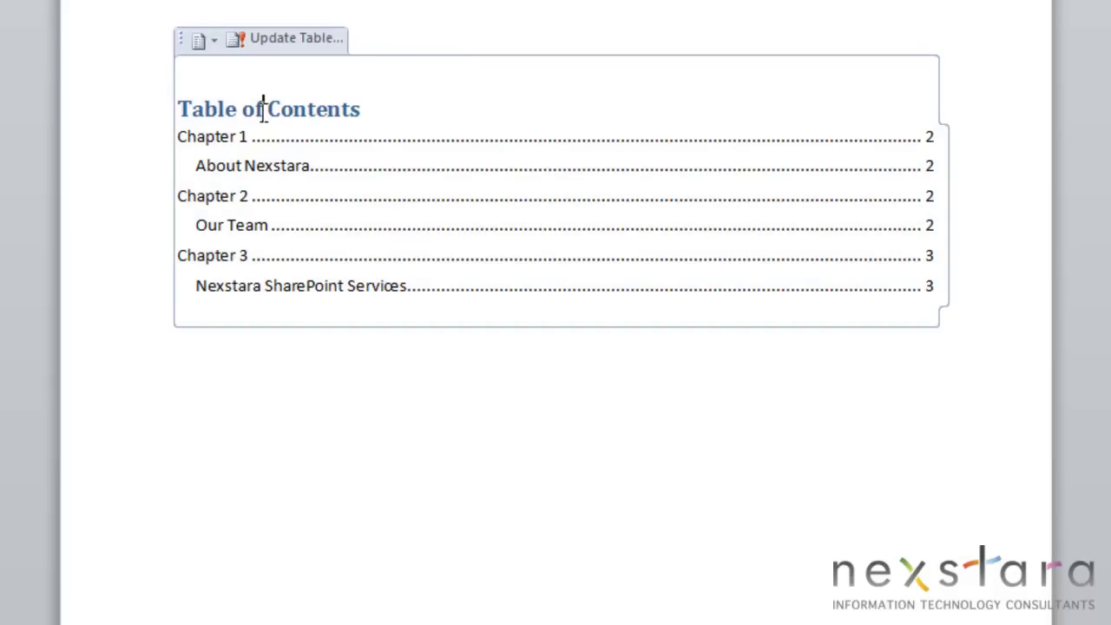
left_click(262, 39)
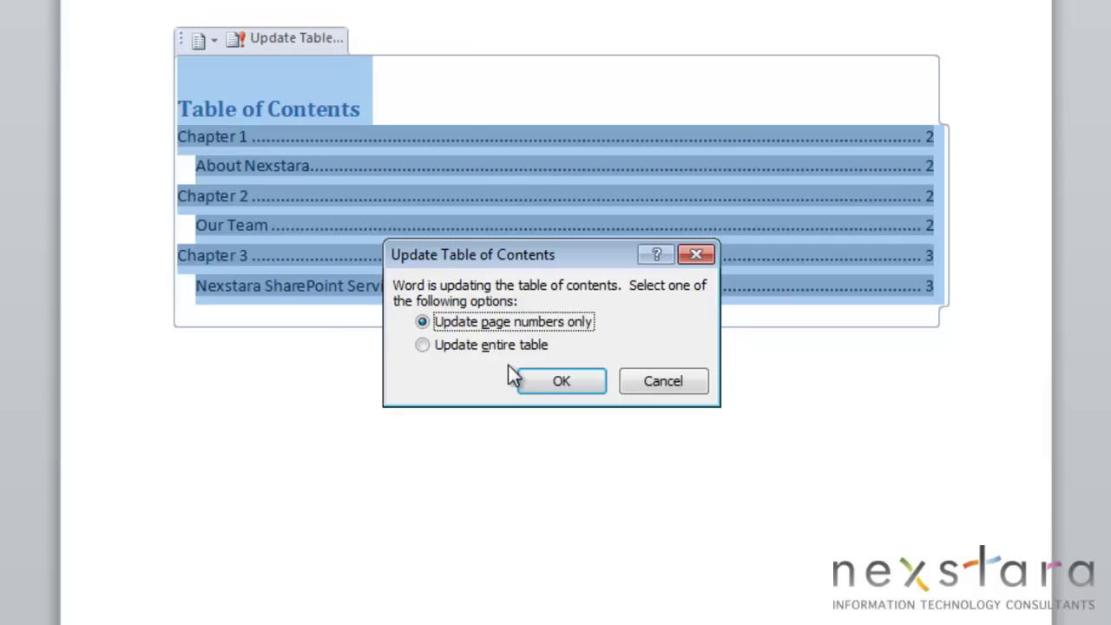
left_click(425, 344)
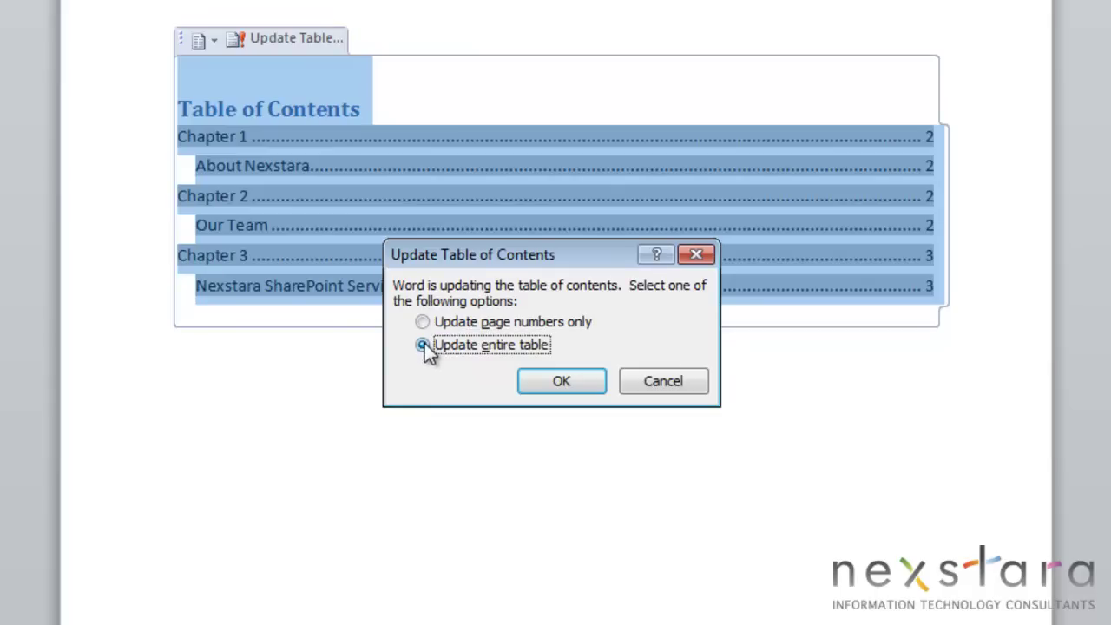
left_click(562, 382)
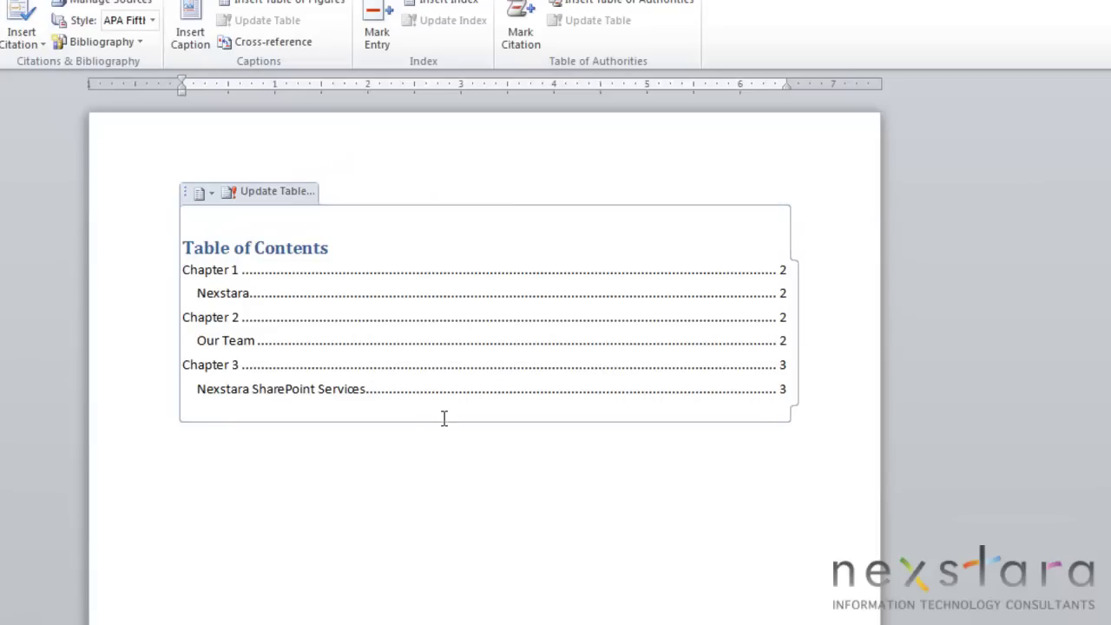
Step: Choose Remove Table of Contents from the table's content-control menu
left_click(436, 510)
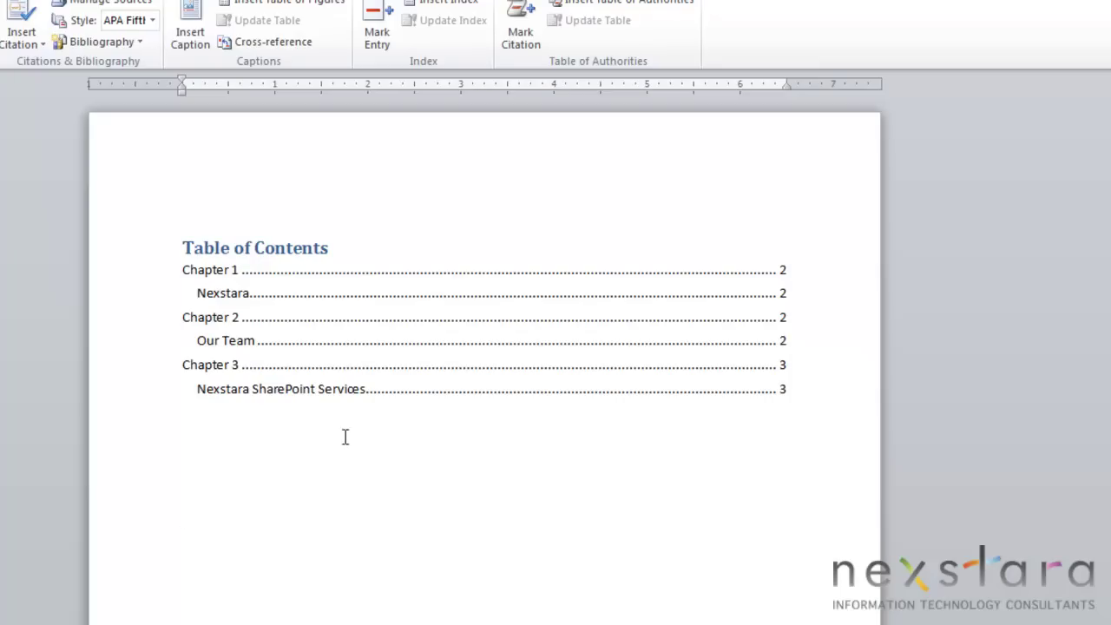
left_click(249, 294)
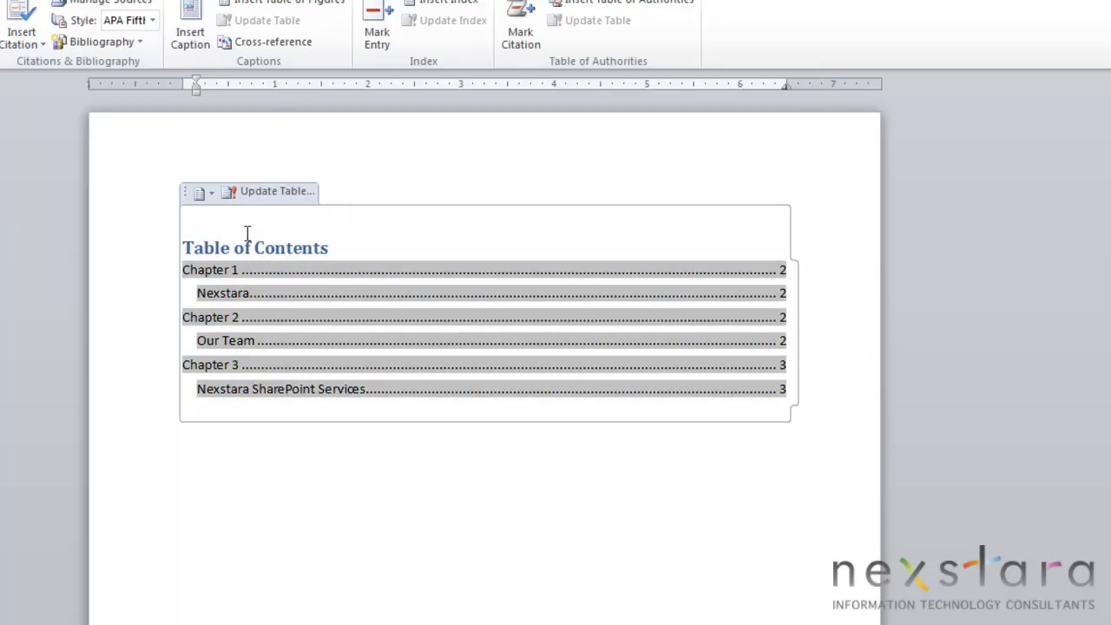
left_click(201, 193)
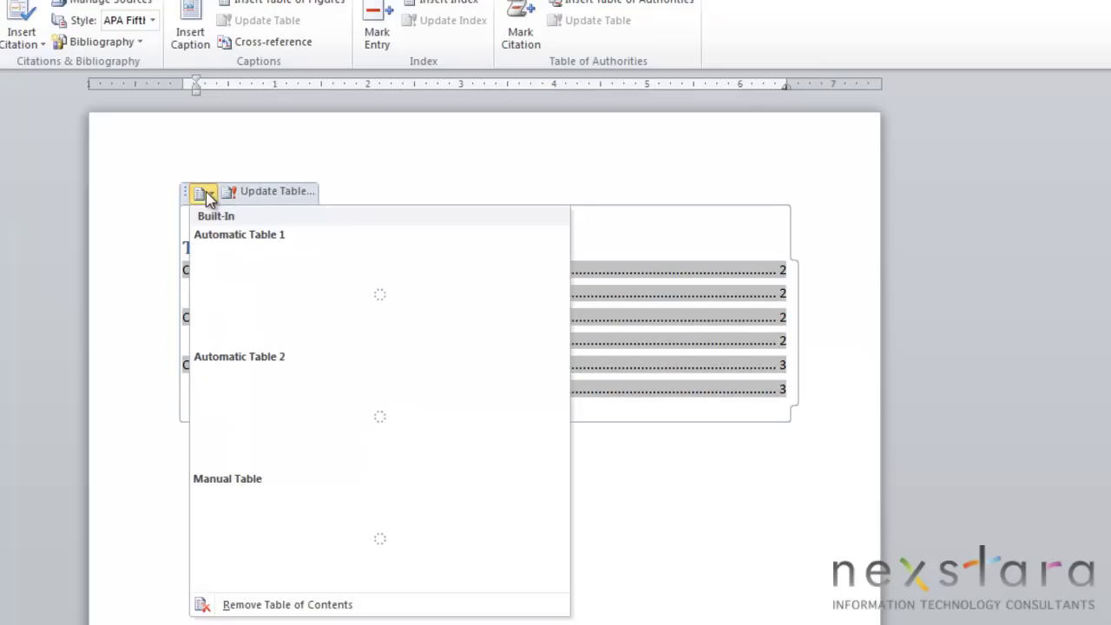
left_click(263, 607)
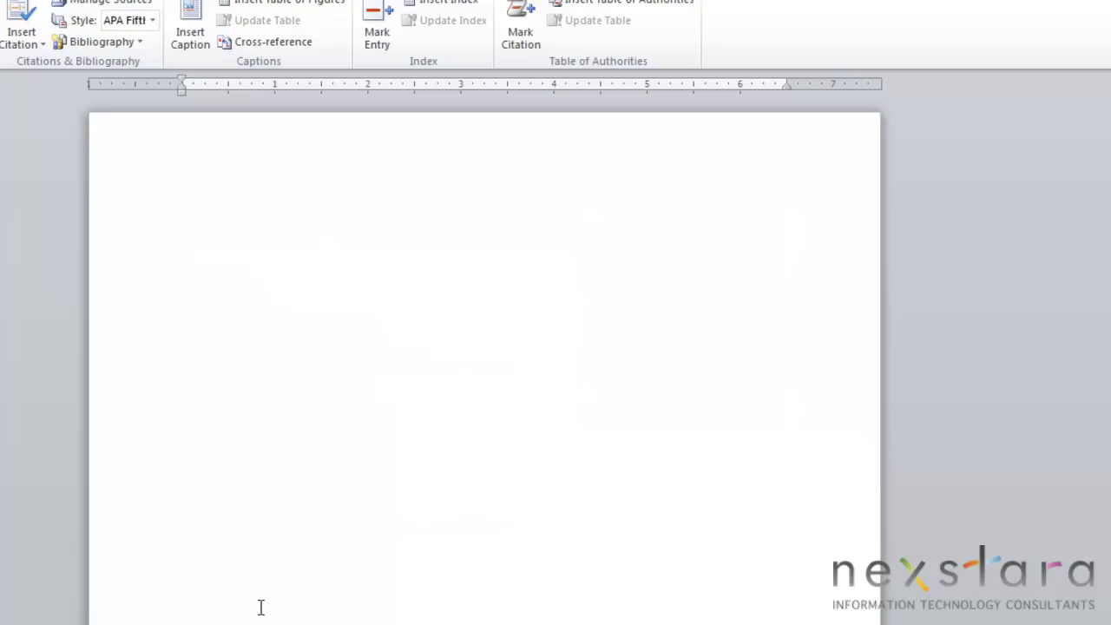